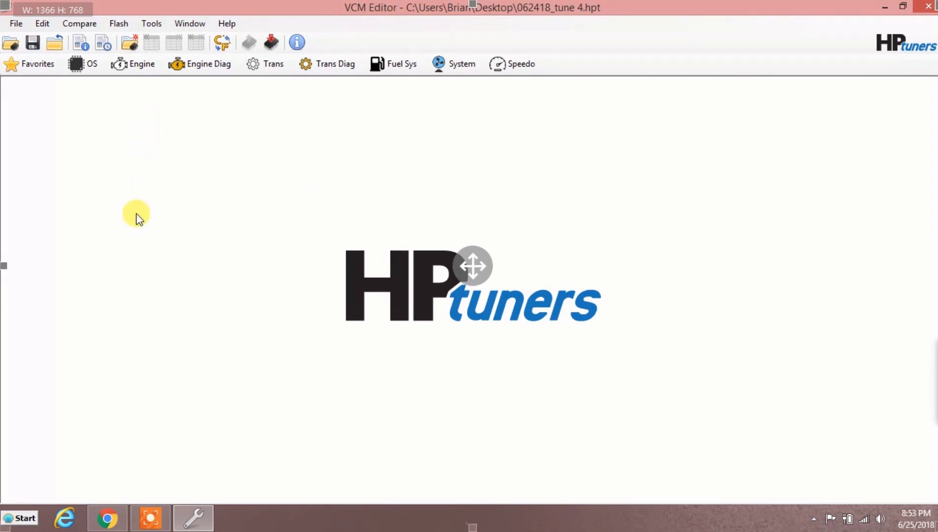
Open the Gear/Tire Wizard and check current tire size 30.87 and gear ratio 3.42
click(42, 23)
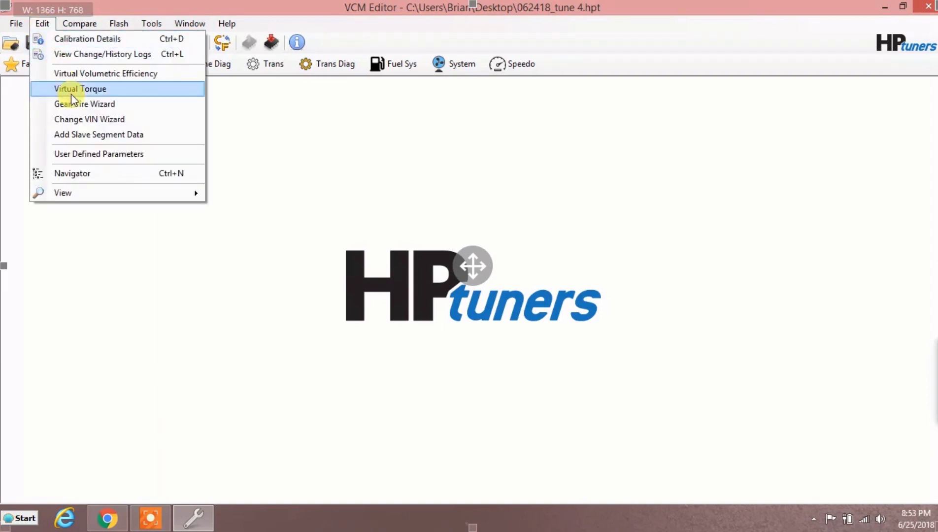
click(126, 104)
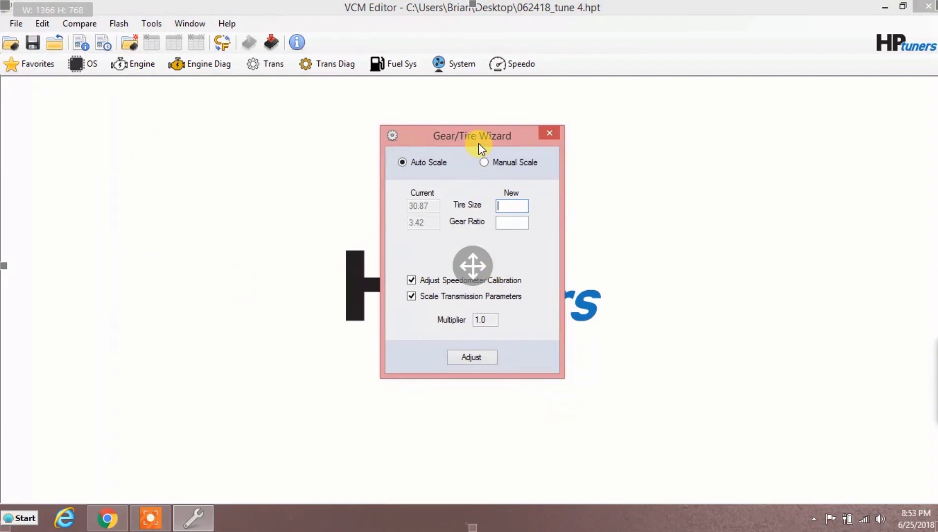
drag(479, 140, 316, 114)
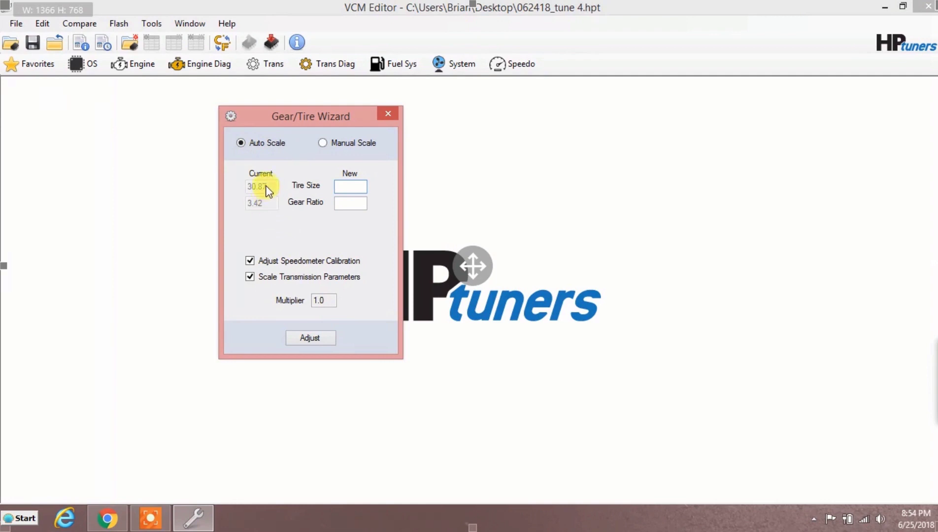
click(354, 207)
Close the Gear/Tire Wizard and bring up the Unit Conversion calculator beside it
click(389, 114)
click(147, 26)
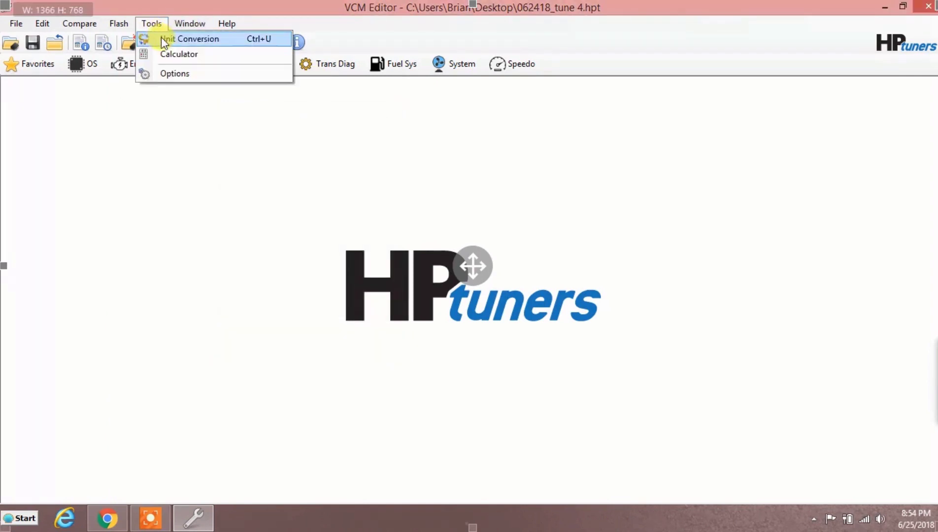
click(189, 40)
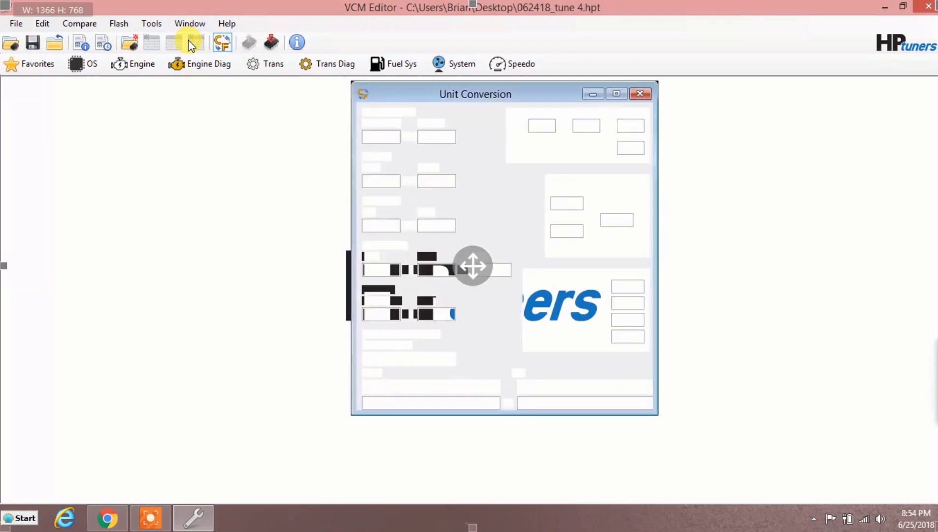
drag(404, 86, 574, 79)
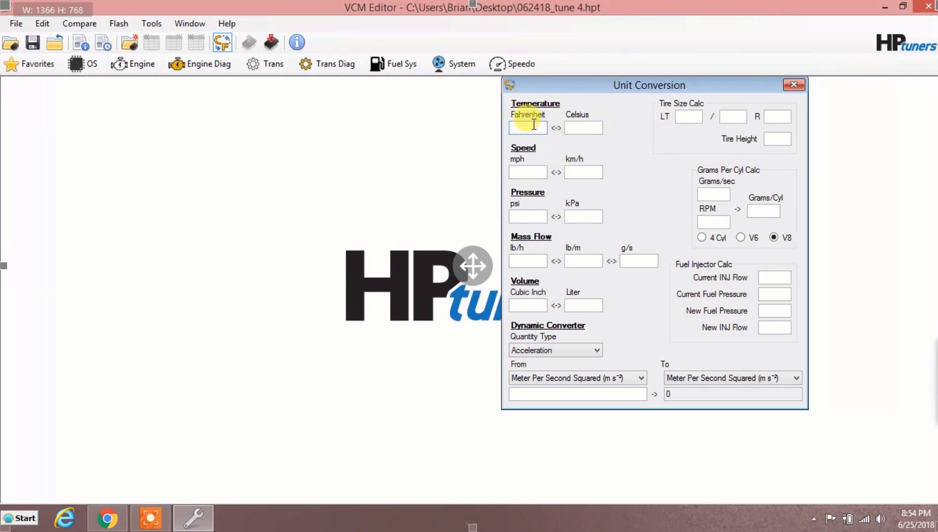
Calculate the tire height for a 275/65 R18 tire, giving 32.1
click(689, 117)
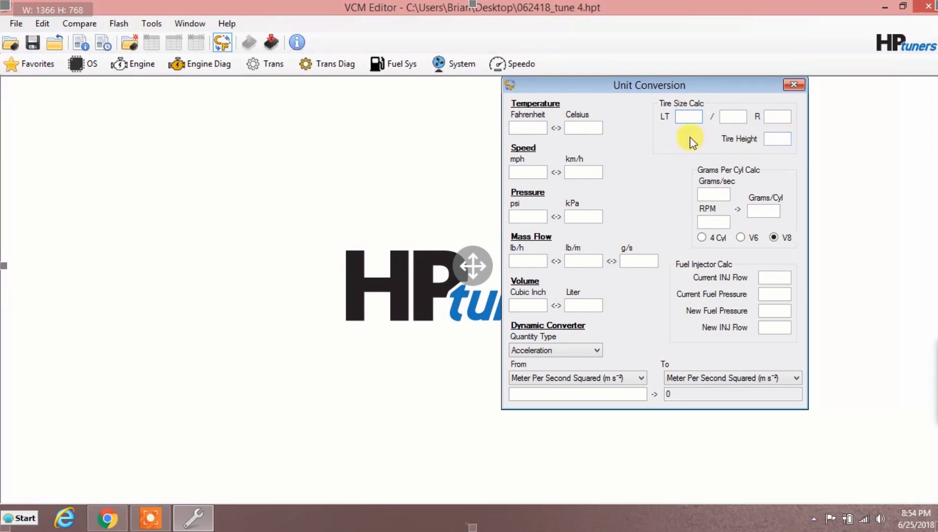
text(275)
click(727, 116)
text(65)
click(788, 117)
text(18)
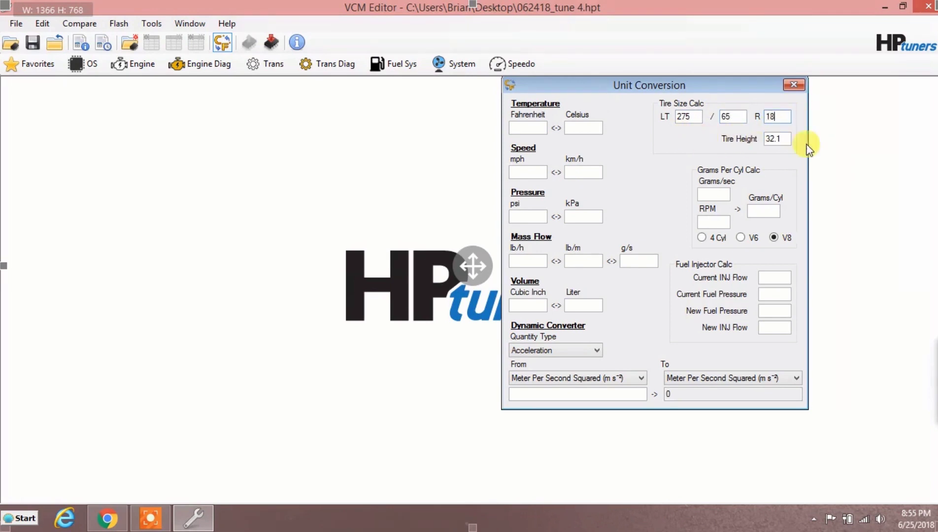
double_click(775, 139)
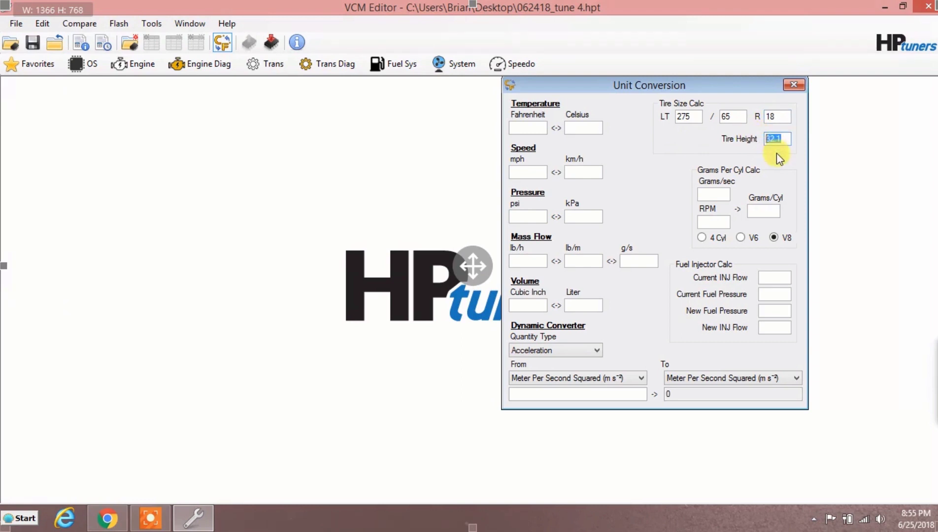
click(786, 140)
Rescale the tune in the Gear/Tire Wizard to tire size 32.1 with gear ratio 3.42
click(51, 22)
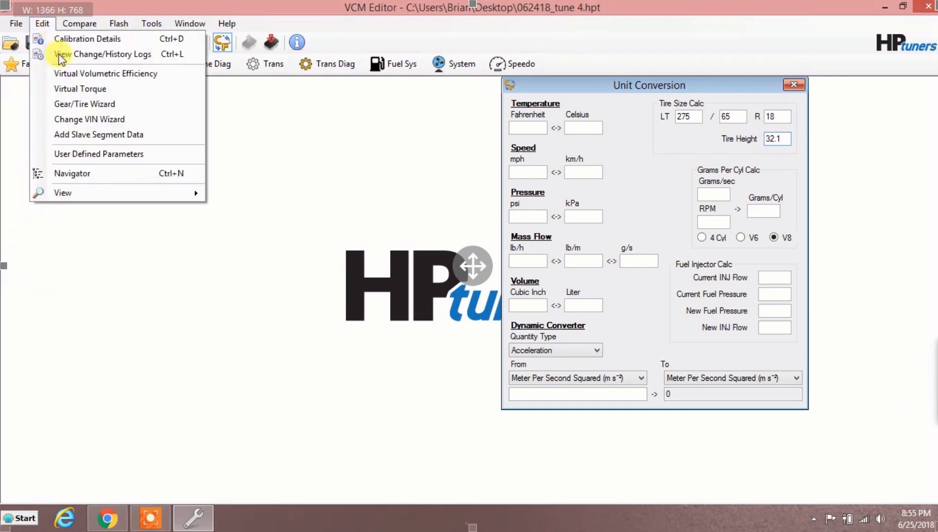
click(98, 109)
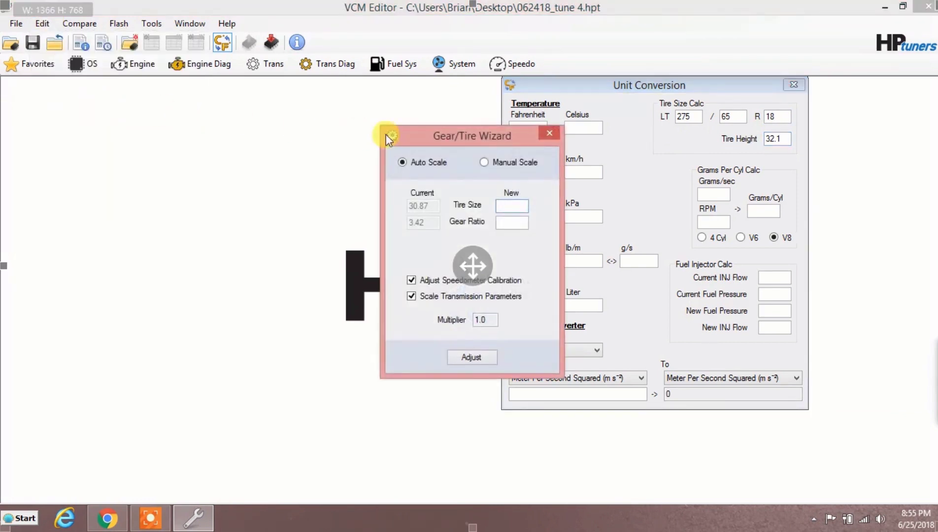
drag(409, 139, 342, 102)
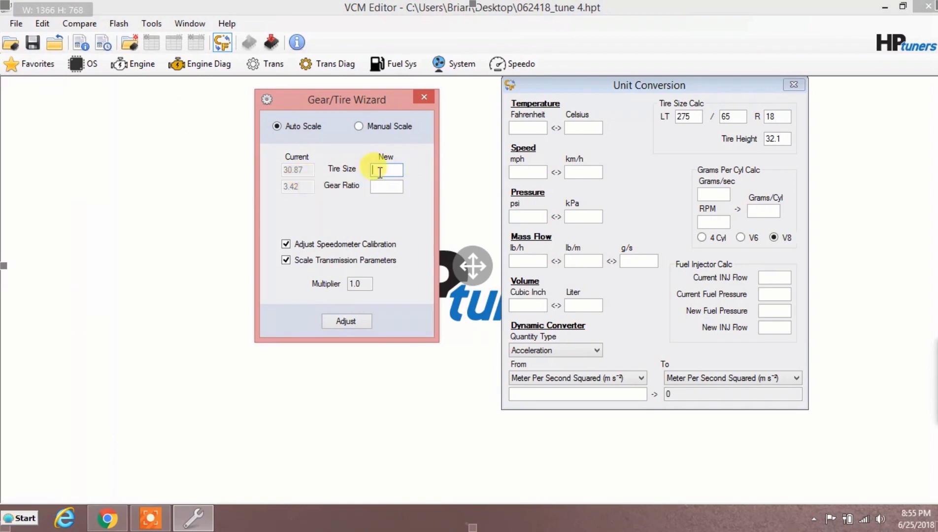
text(32.1)
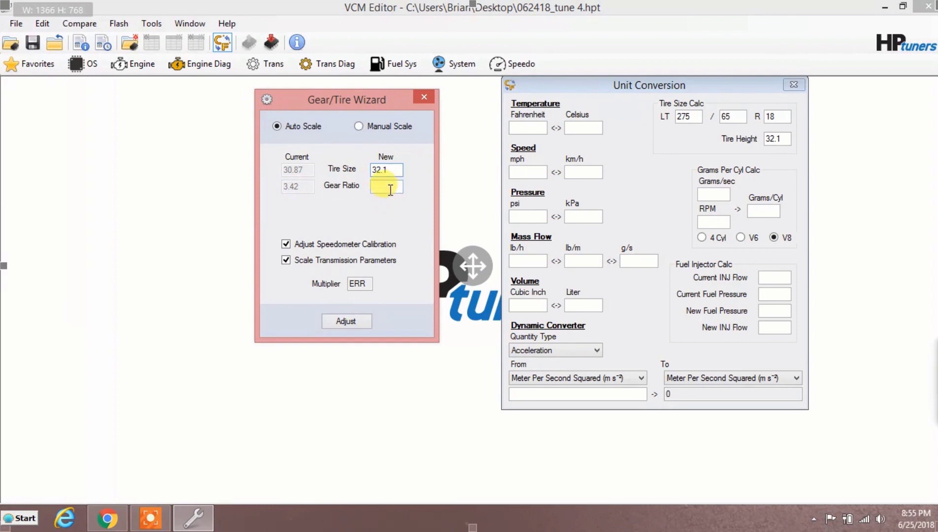
text(3.42)
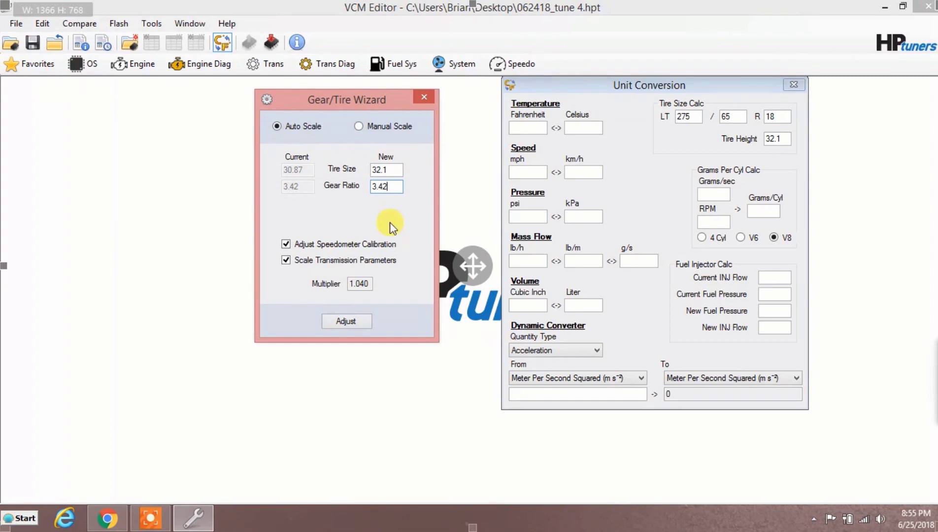
click(353, 321)
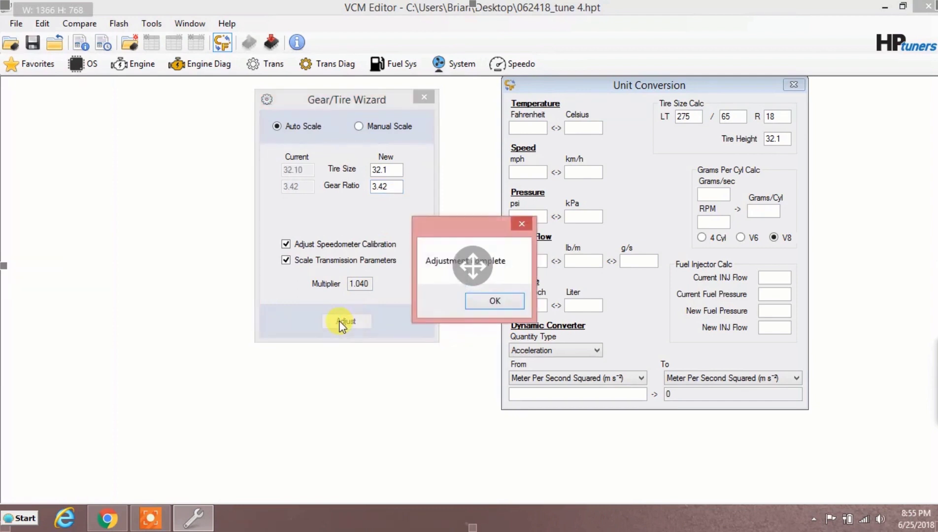
drag(486, 217, 482, 131)
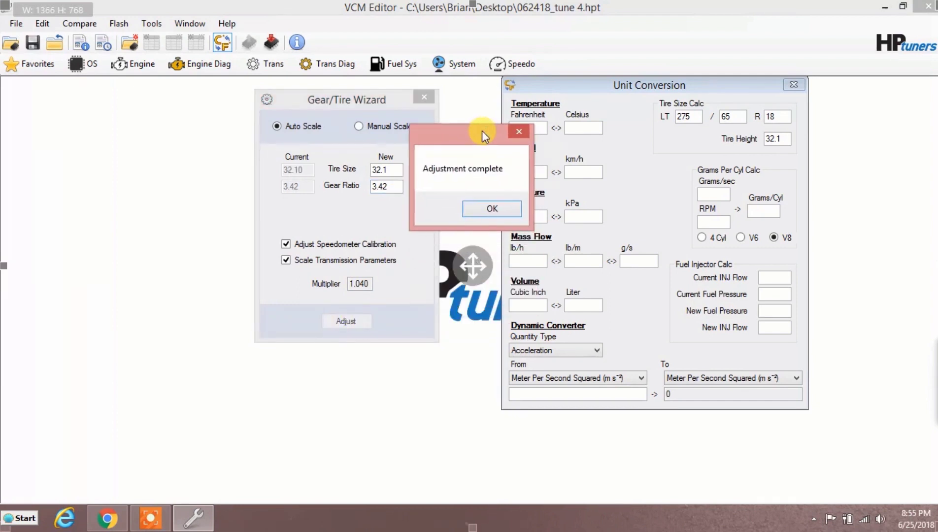
click(490, 210)
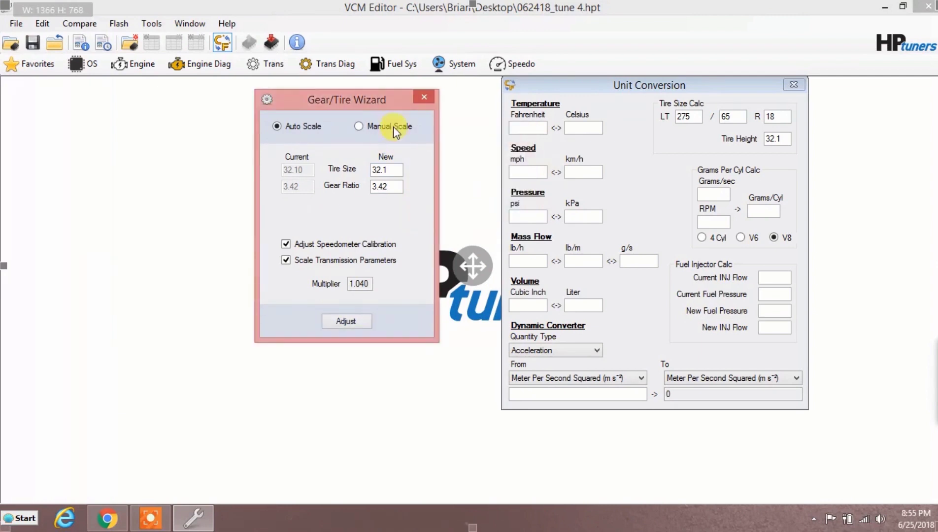
Close both windows and confirm the wizard now reports a current tire size of 32.10
click(419, 98)
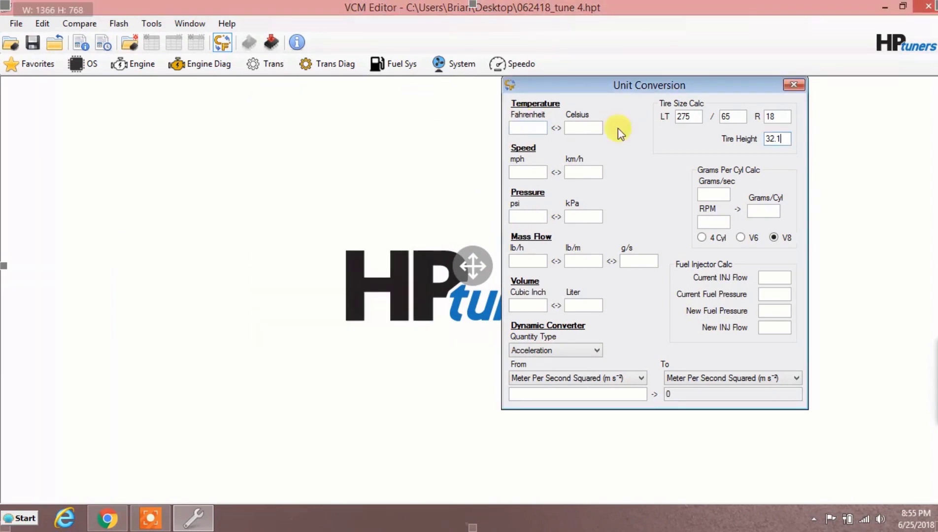
click(792, 85)
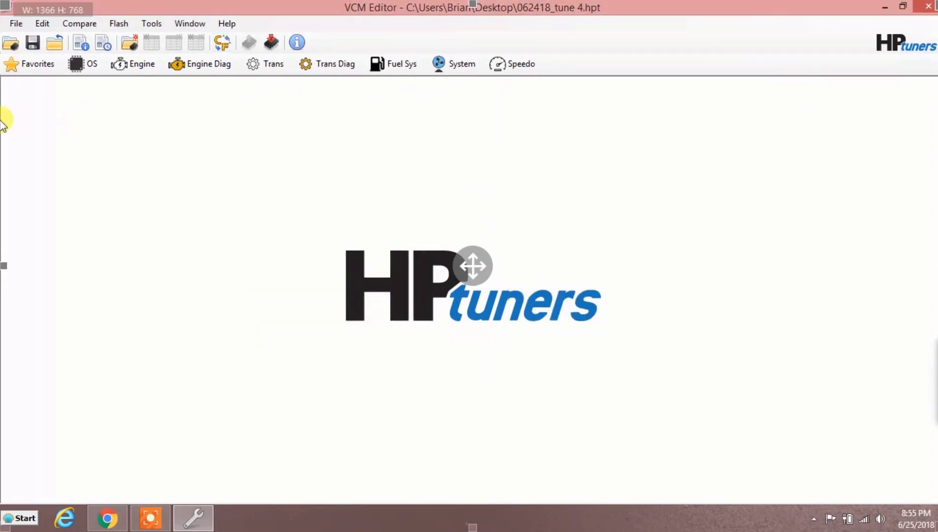
click(44, 25)
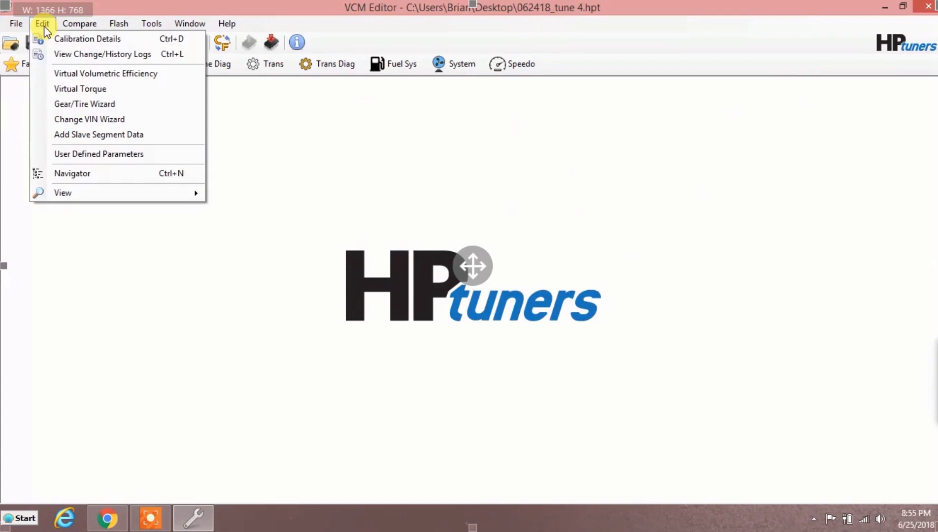
click(103, 106)
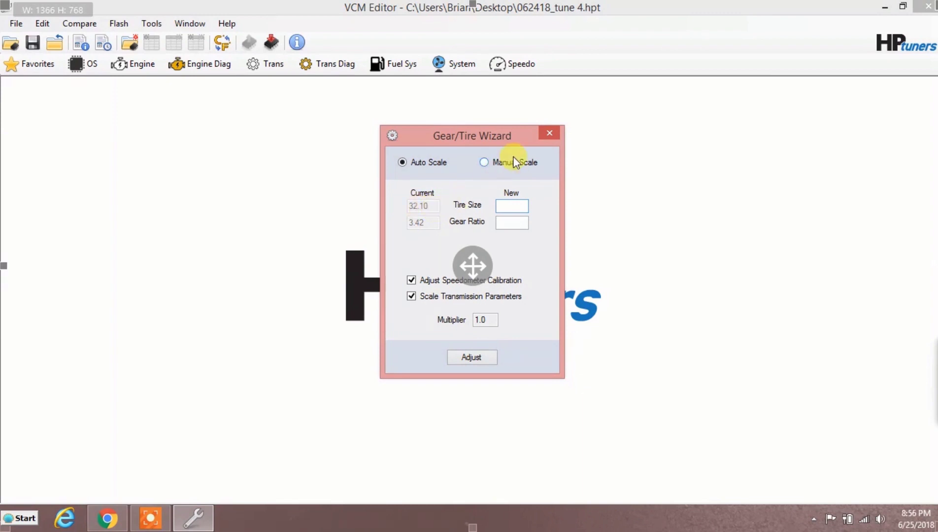
click(548, 131)
Set up Save As on the Desktop with file name '062418_tune 4_with new tire size'
click(20, 24)
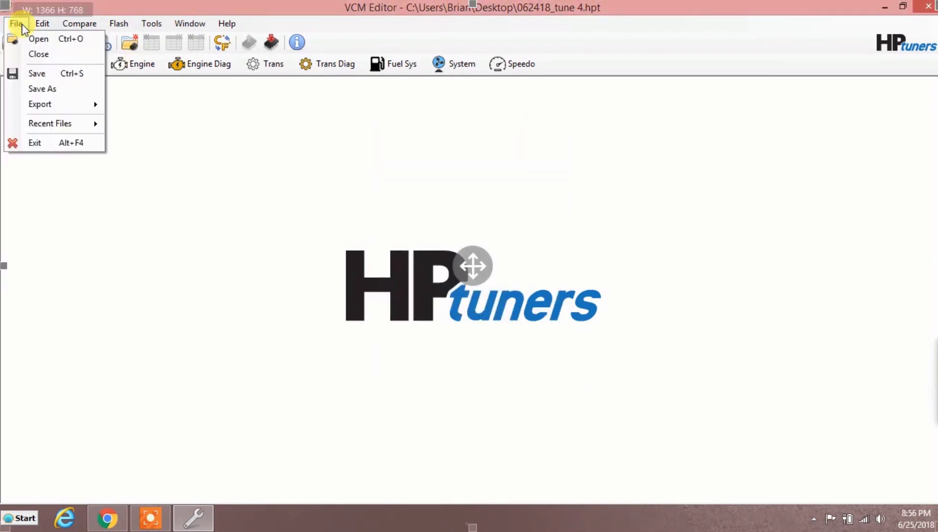
click(36, 87)
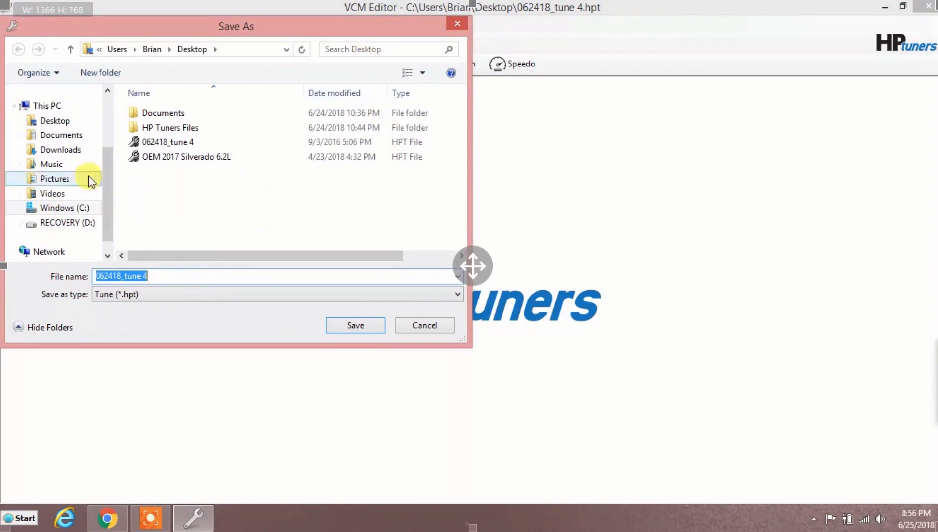
click(57, 123)
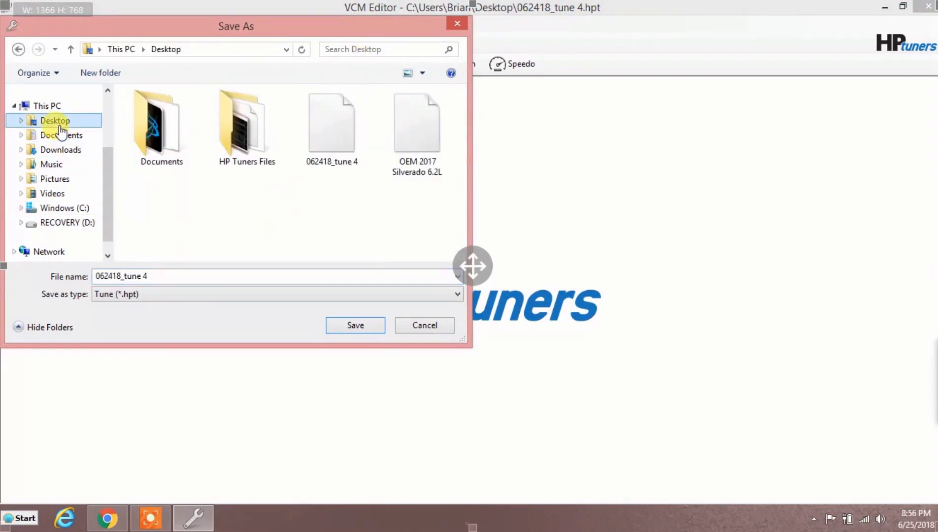
click(178, 277)
double_click(179, 277)
click(179, 277)
text(_with tir)
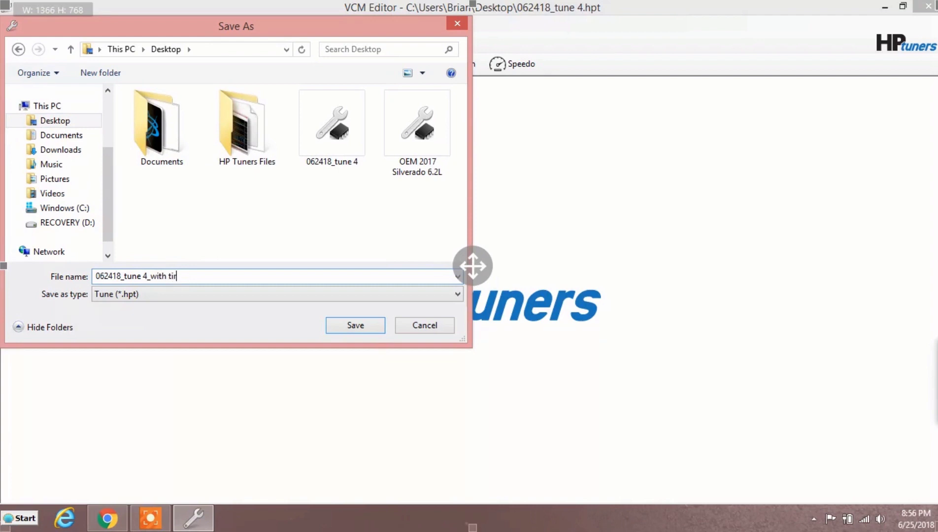
key(BackSpace)
text(new tire size)
Save the tune as '062418_tune 4_with new tire size' and reopen the Gear/Tire Wizard
click(336, 326)
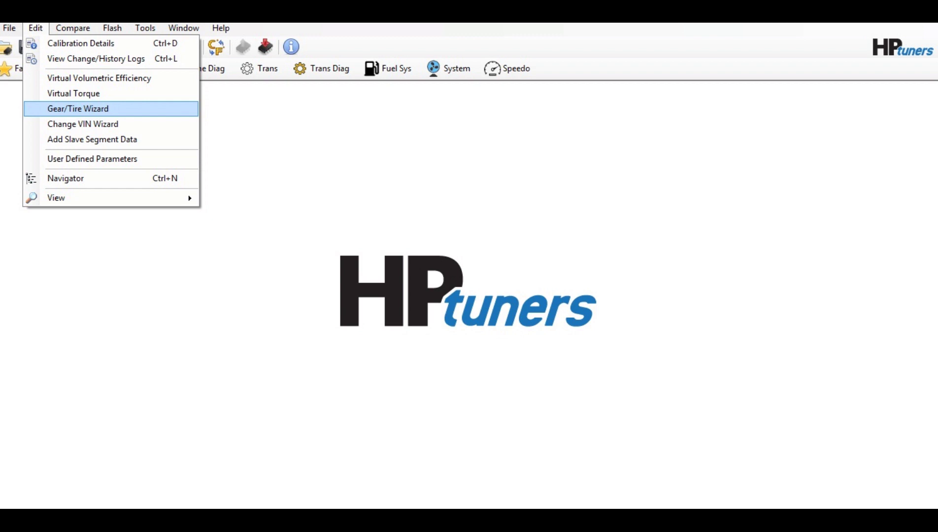
key(Return)
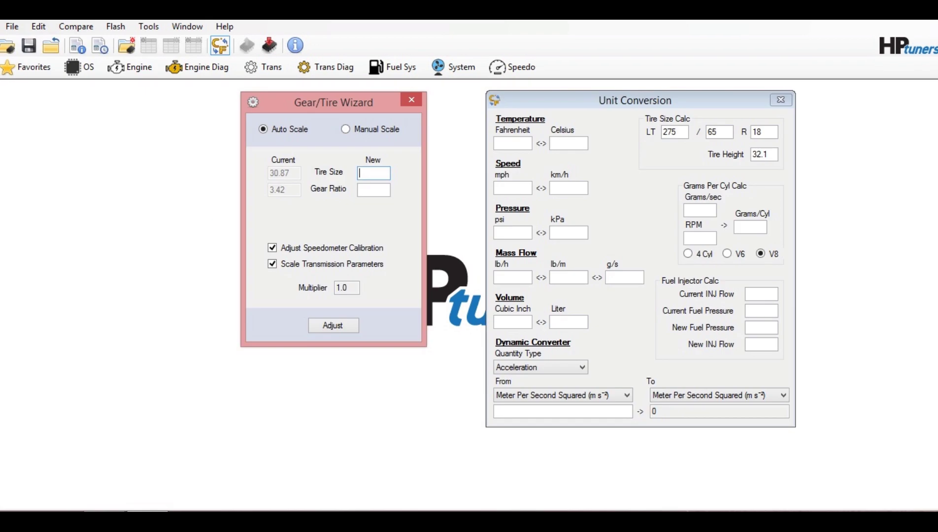